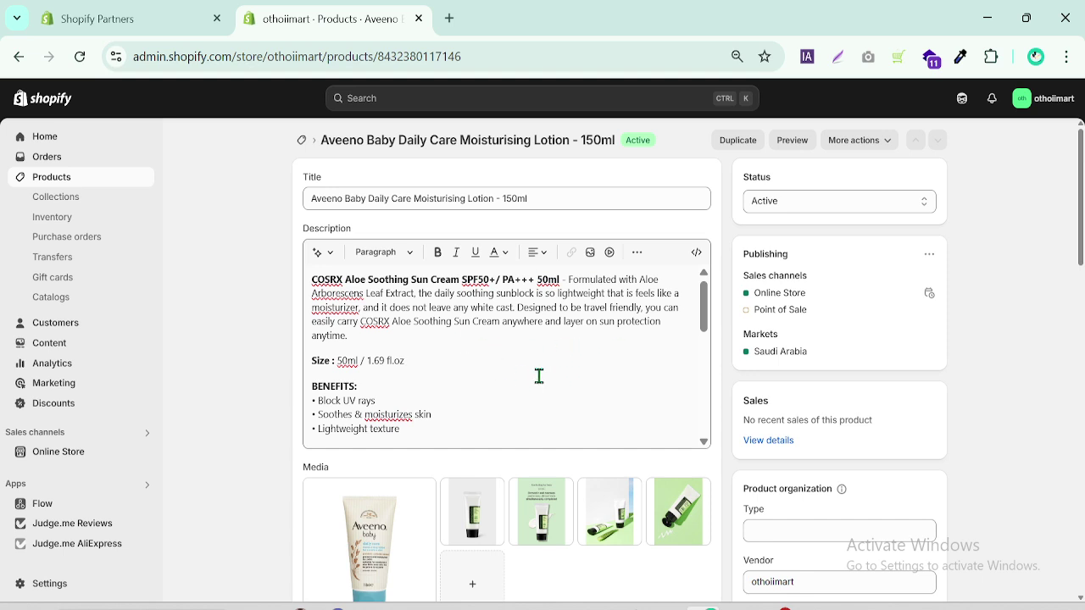
- Select the product title and highlight the Variant column heading on the product page
{"action": "left_click_drag", "start_coordinate": [308, 199], "coordinate": [585, 203]}
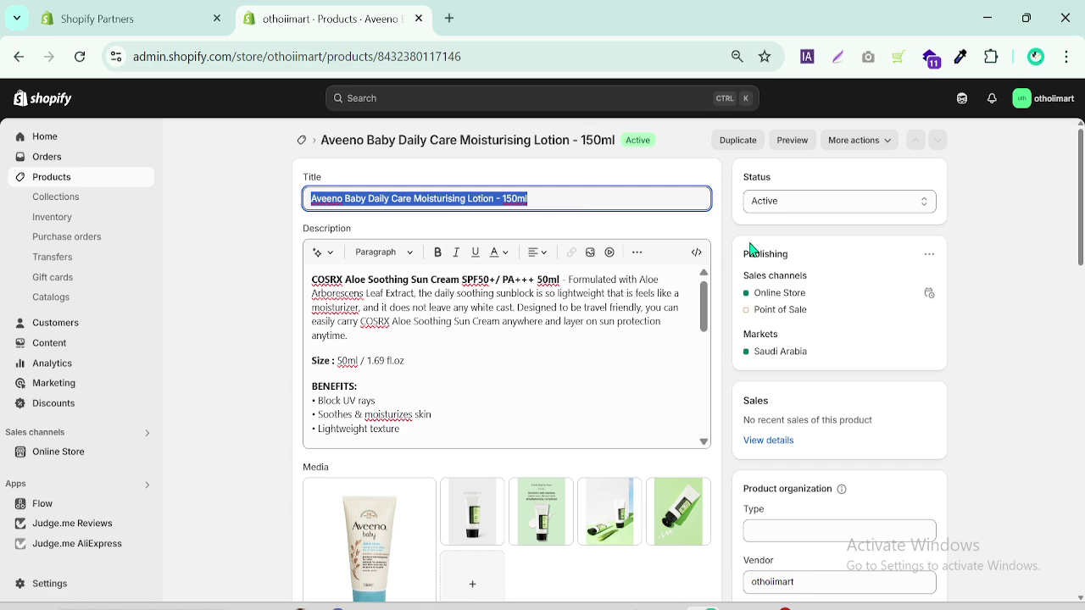
{"action": "left_click", "coordinate": [1017, 245]}
{"action": "left_click_drag", "start_coordinate": [1081, 212], "coordinate": [1083, 357]}
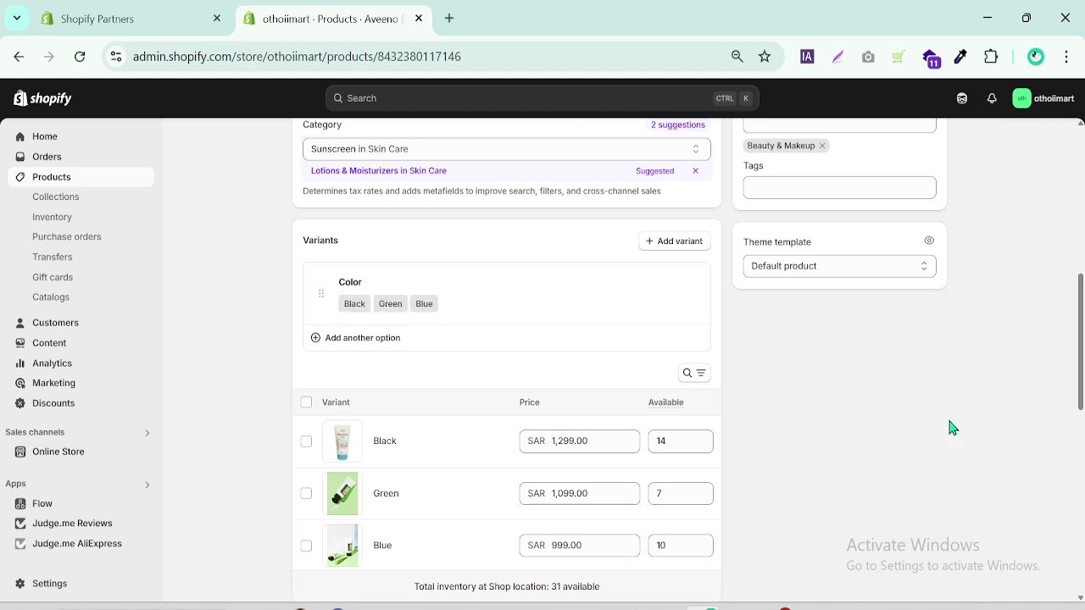
{"action": "left_click_drag", "start_coordinate": [1082, 315], "coordinate": [1081, 362]}
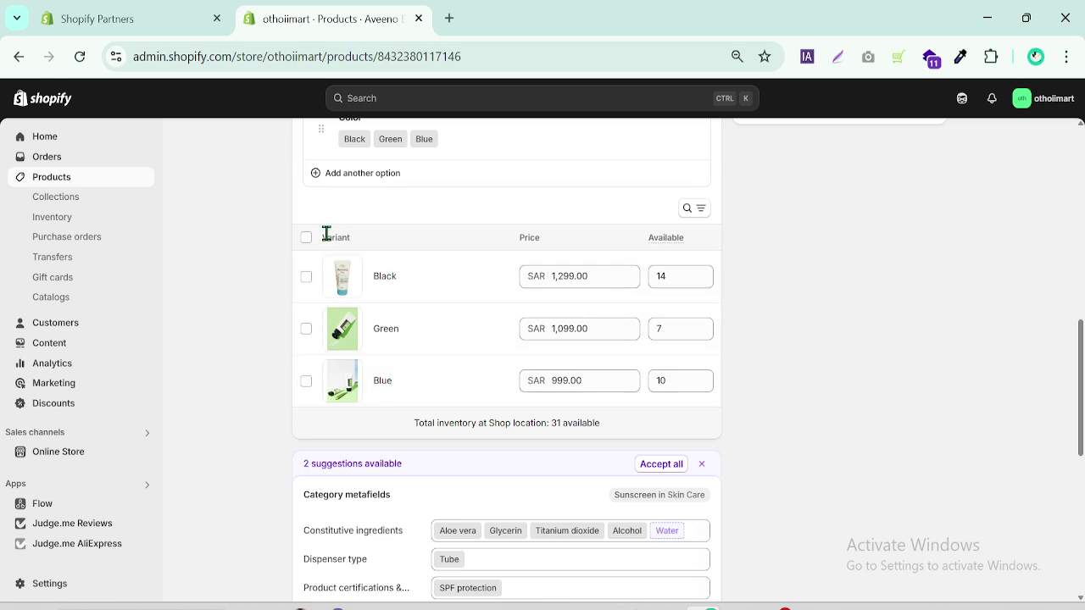
{"action": "left_click_drag", "start_coordinate": [328, 234], "coordinate": [366, 245]}
- Open the shrine-theme-good-use theme customizer in a new browser tab
{"action": "left_click", "coordinate": [56, 455]}
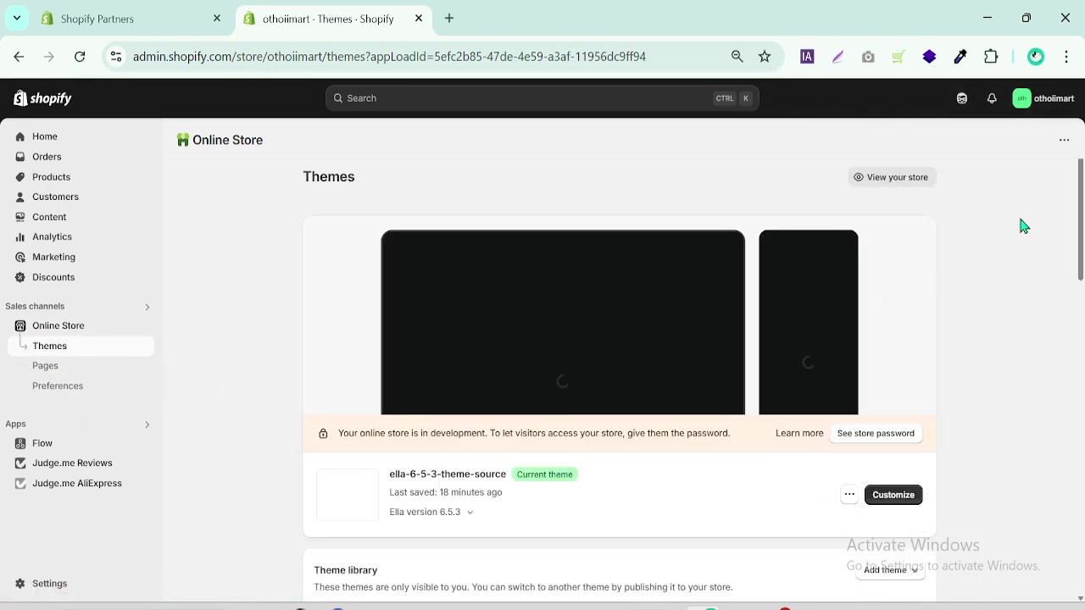
{"action": "scroll", "coordinate": [619, 381], "scroll_direction": "down", "scroll_amount": 4}
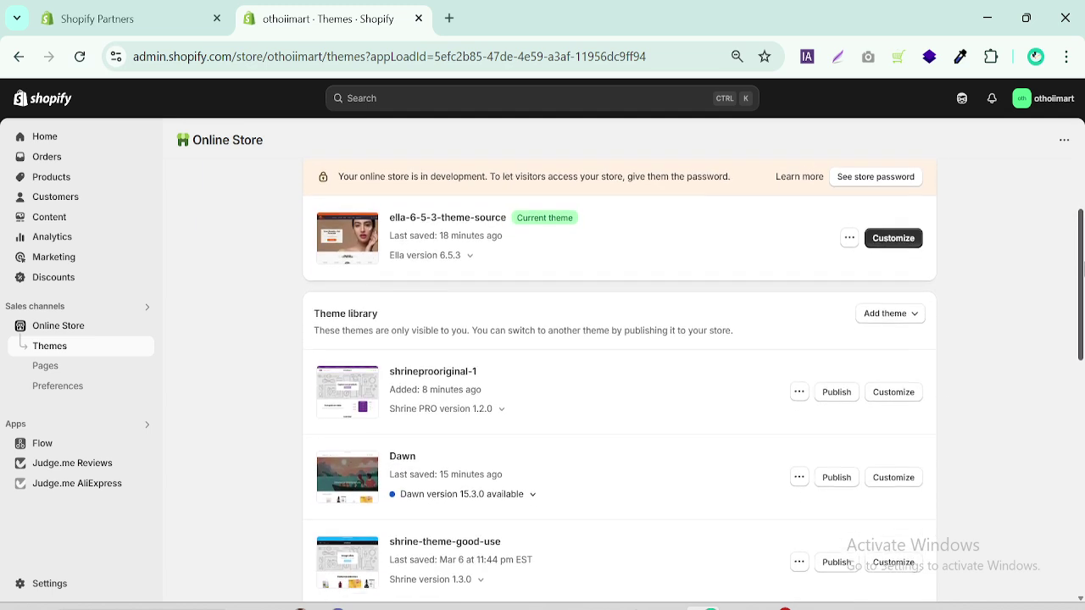
{"action": "scroll", "coordinate": [937, 296], "scroll_direction": "down", "scroll_amount": 1}
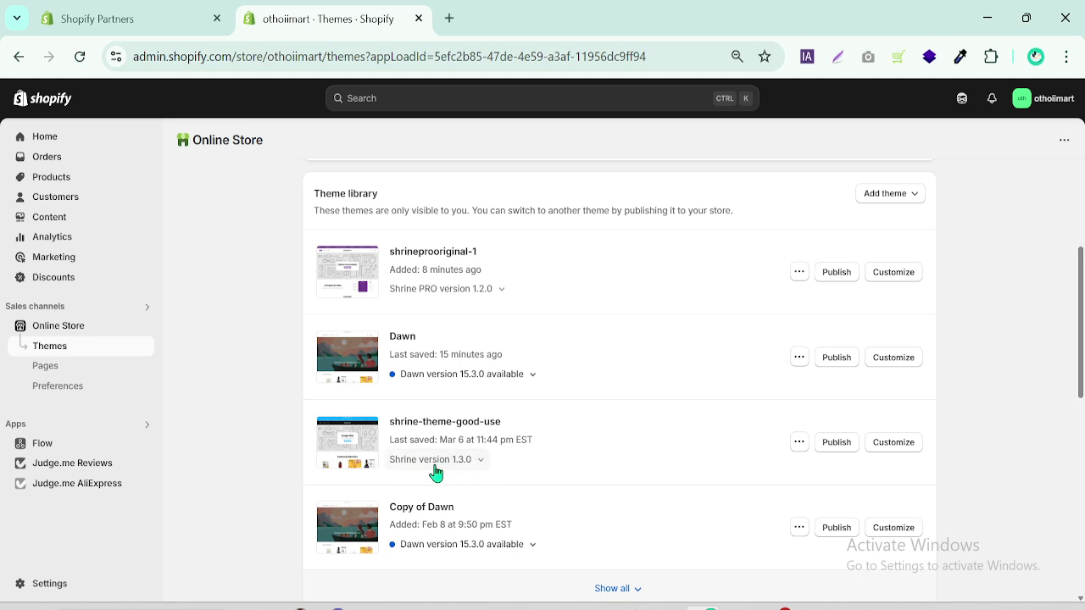
{"action": "right_click", "coordinate": [889, 447]}
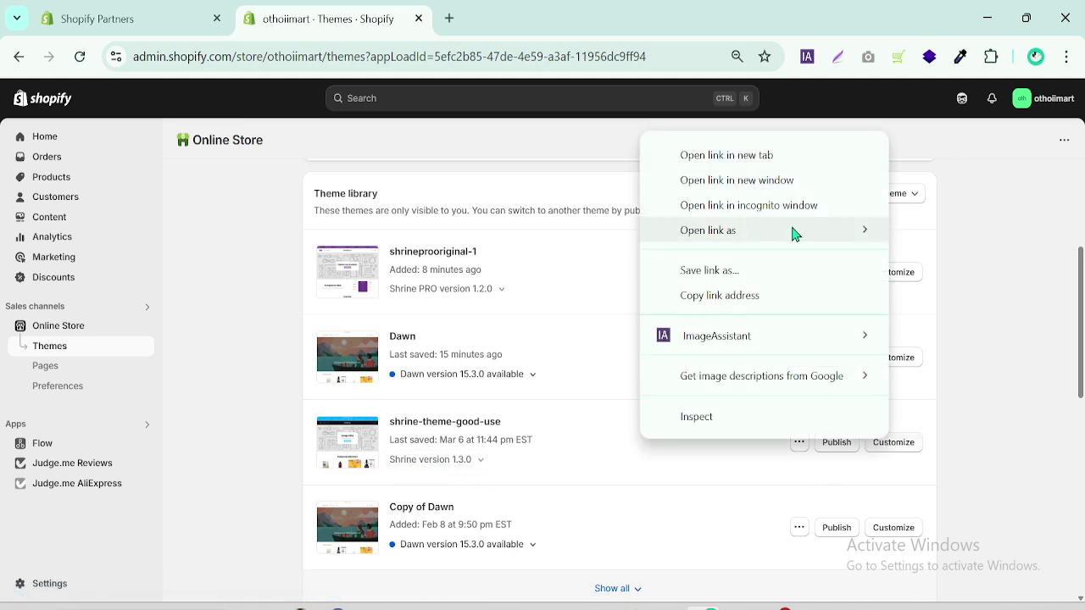
{"action": "left_click", "coordinate": [746, 160]}
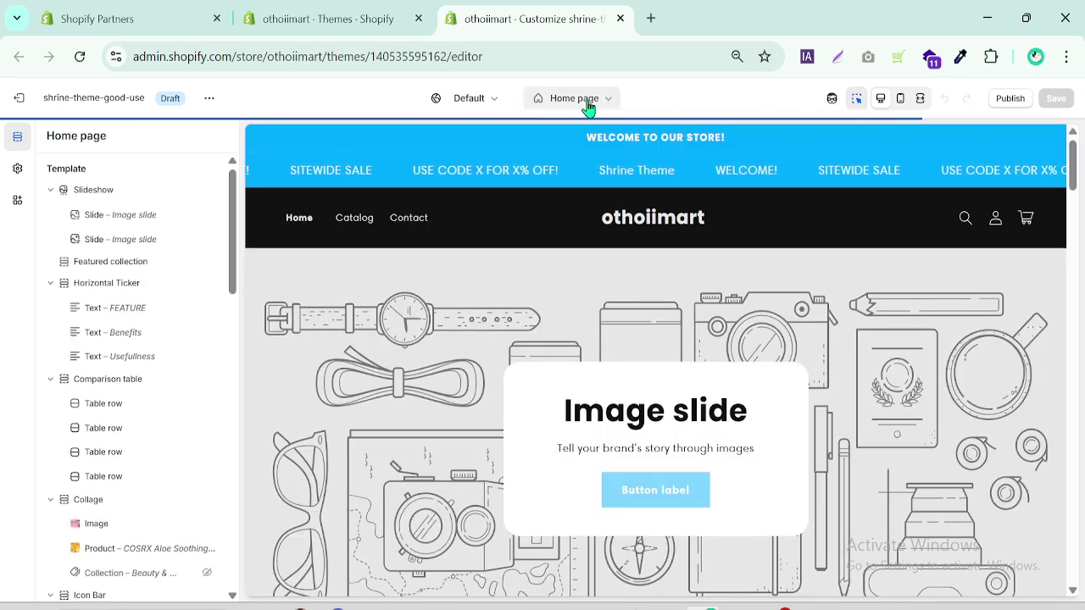
- Switch the editor preview to the Products > Default product template
{"action": "left_click", "coordinate": [586, 106]}
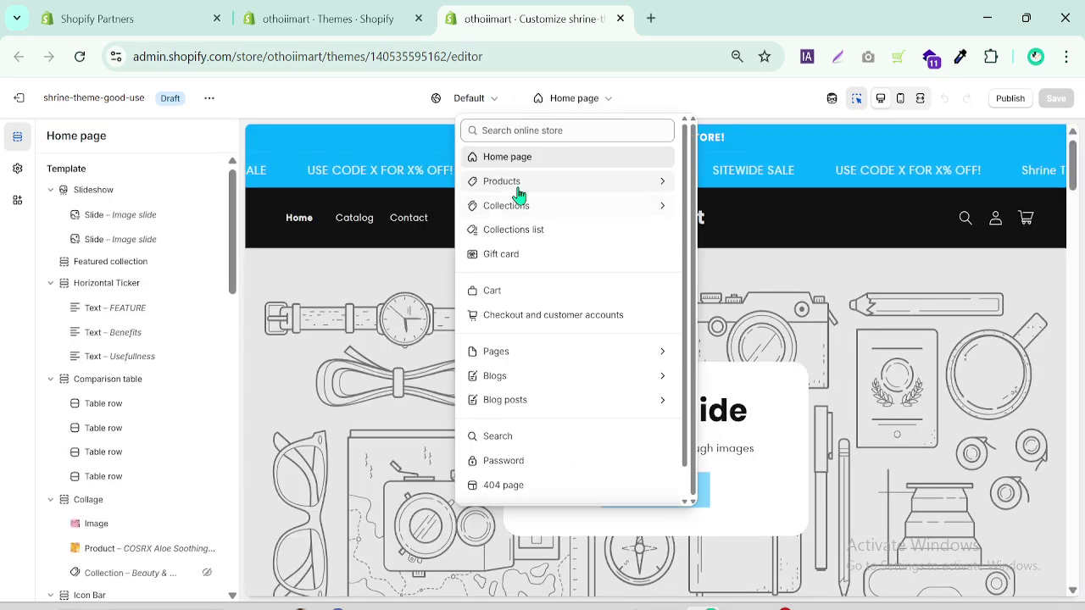
{"action": "left_click", "coordinate": [559, 182]}
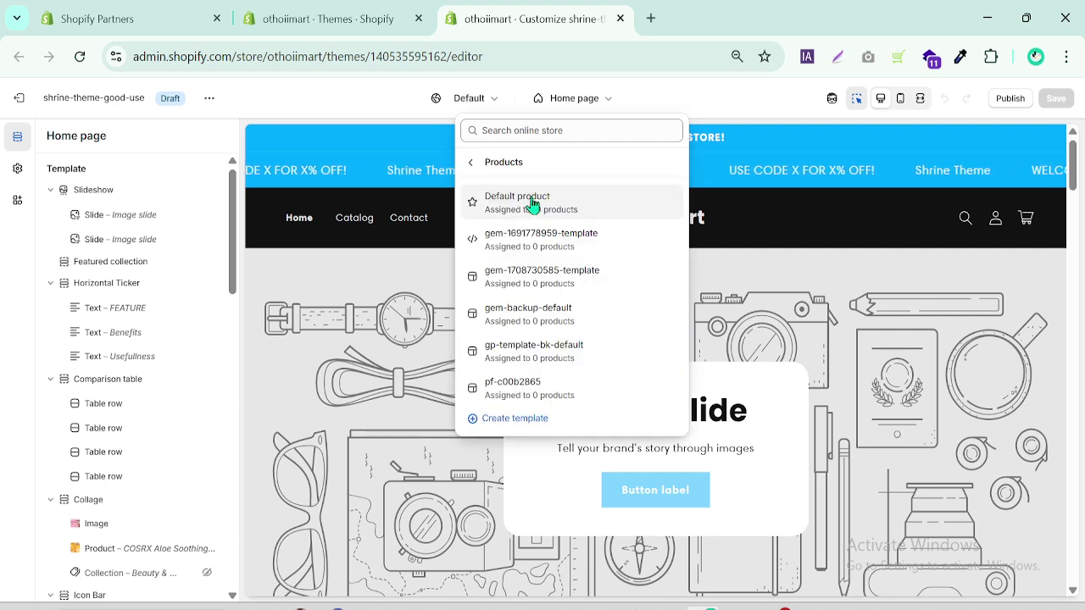
{"action": "left_click", "coordinate": [532, 203]}
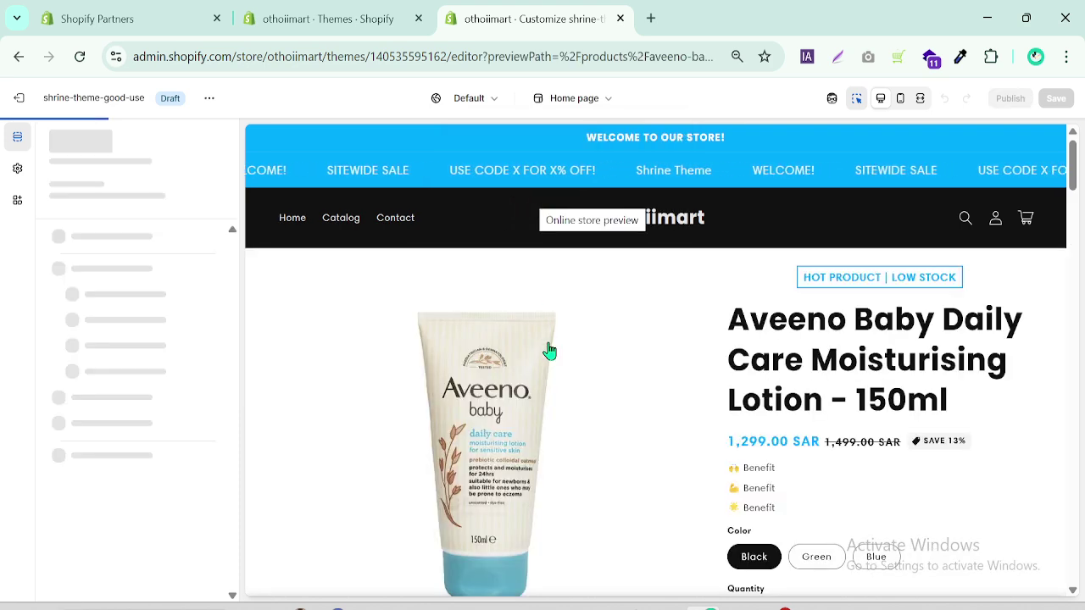
{"action": "left_click_drag", "start_coordinate": [1073, 171], "coordinate": [1077, 210]}
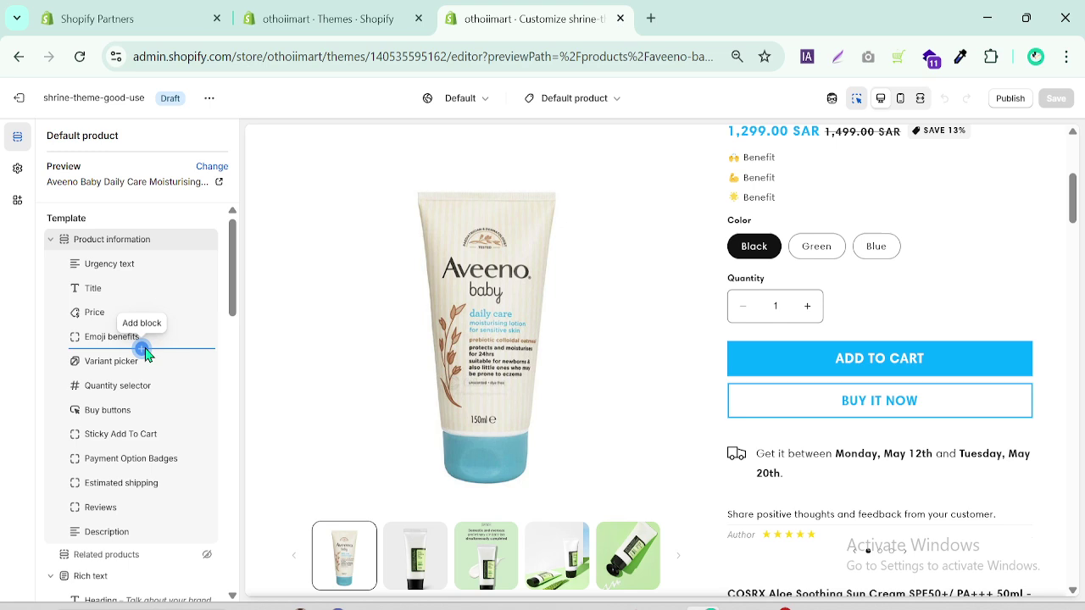
- Search the Add block list for 'va' after Emoji benefits, then dismiss it without adding
{"action": "left_click", "coordinate": [142, 351]}
{"action": "type", "text": "varient"}
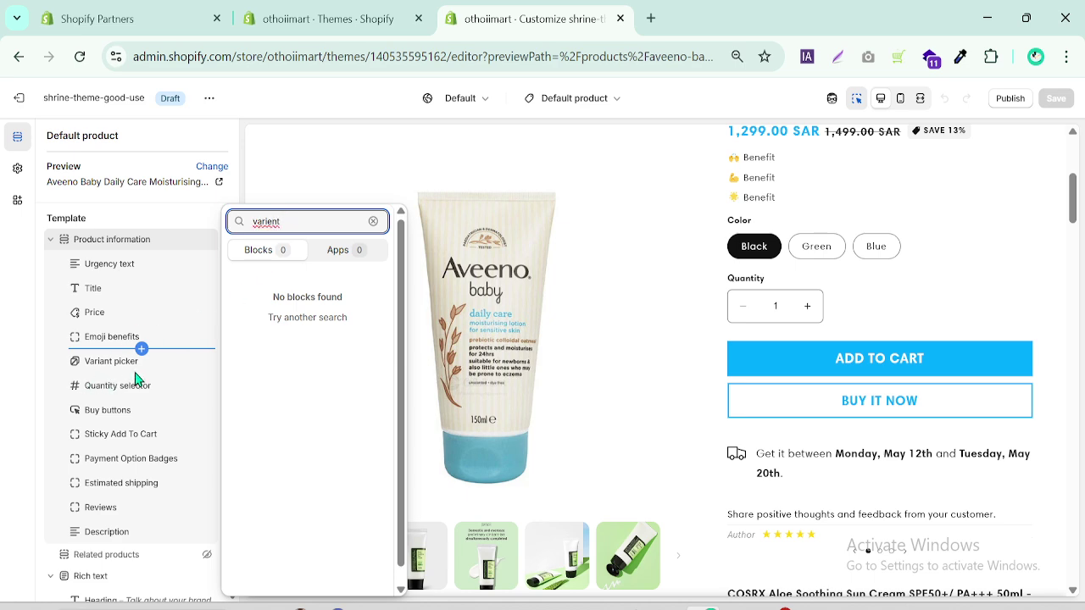
{"action": "left_click", "coordinate": [373, 222]}
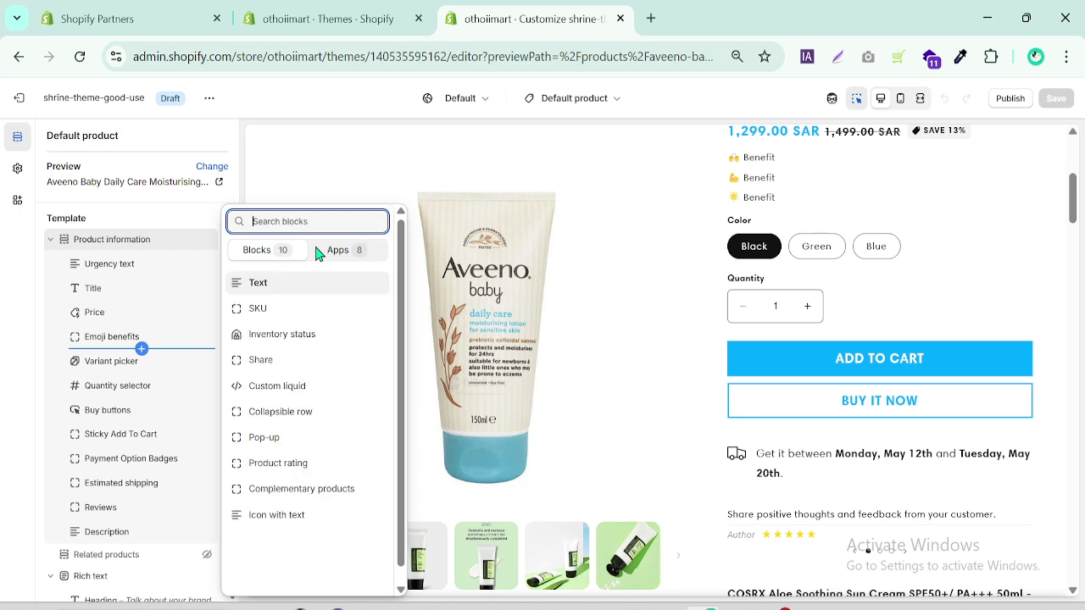
{"action": "key", "text": "Escape"}
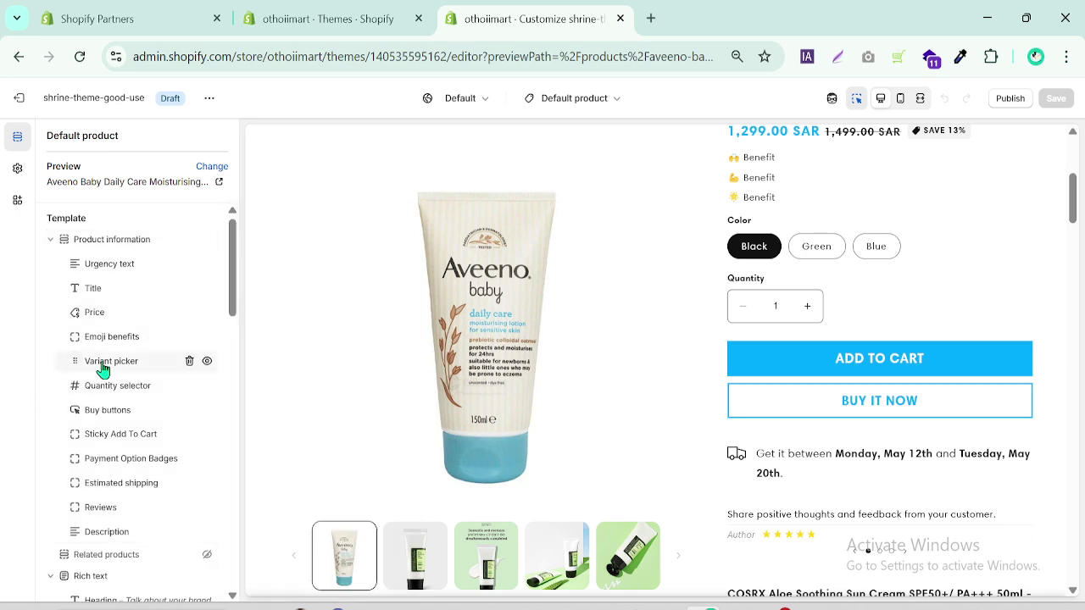
{"action": "left_click", "coordinate": [113, 368]}
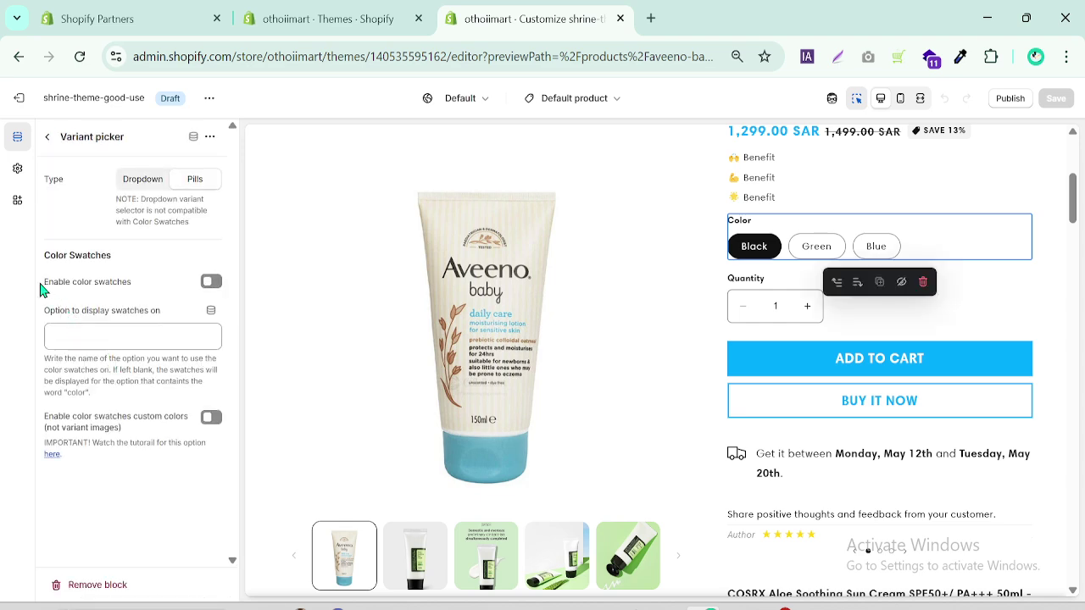
{"action": "left_click_drag", "start_coordinate": [40, 291], "coordinate": [133, 290]}
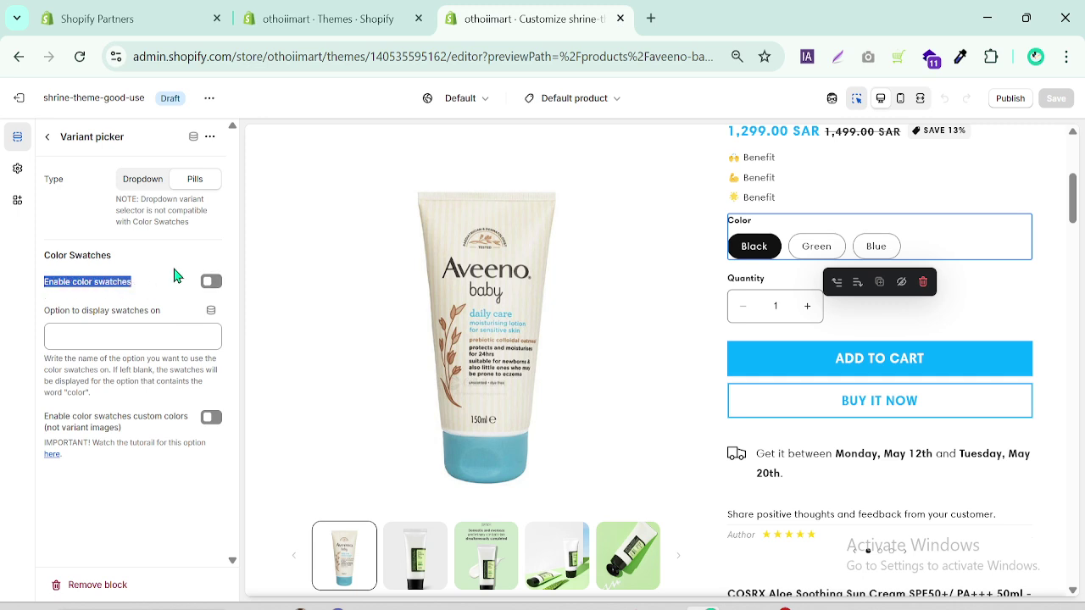
{"action": "left_click", "coordinate": [174, 277]}
{"action": "left_click", "coordinate": [214, 285]}
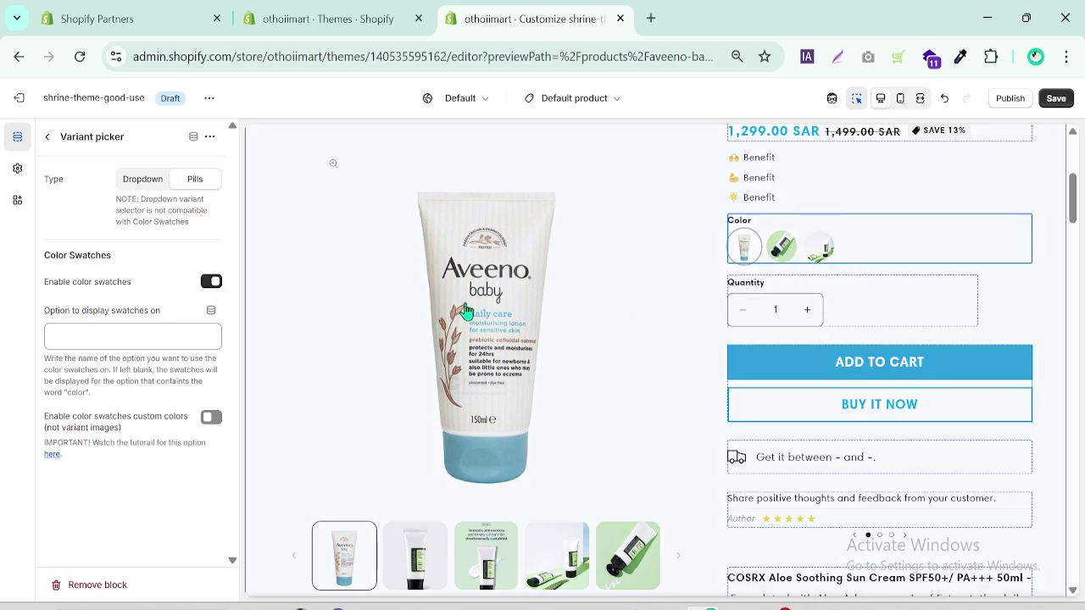
{"action": "left_click", "coordinate": [209, 285]}
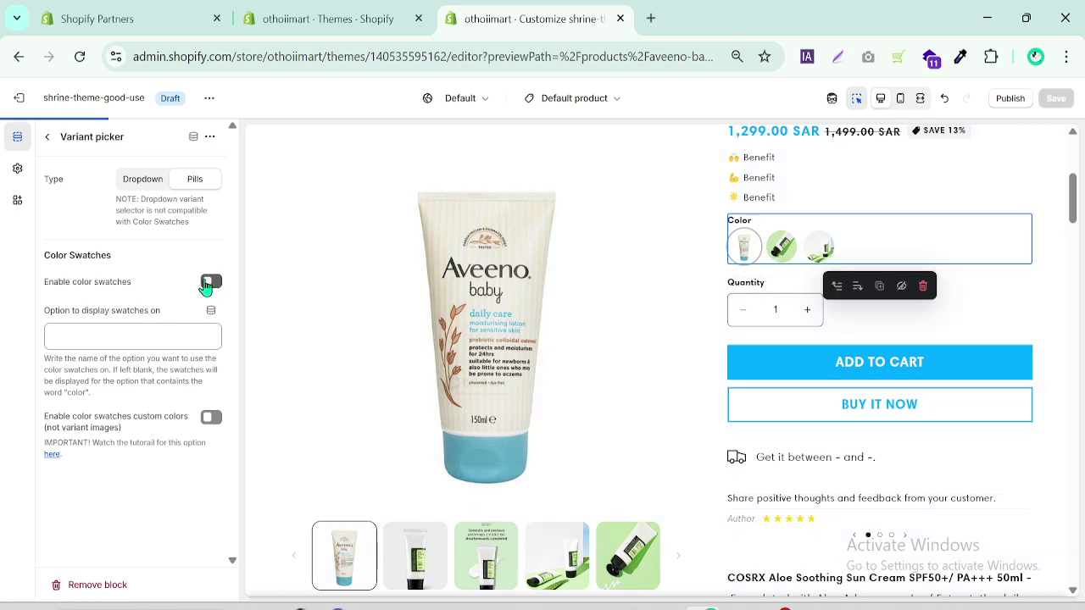
{"action": "left_click", "coordinate": [46, 139]}
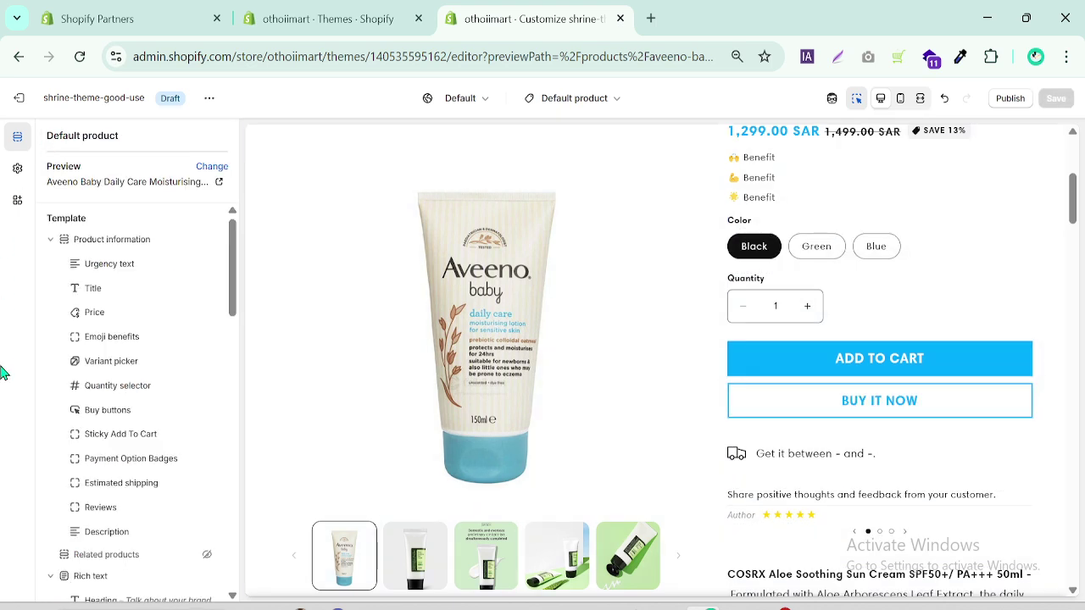
{"action": "left_click", "coordinate": [117, 388]}
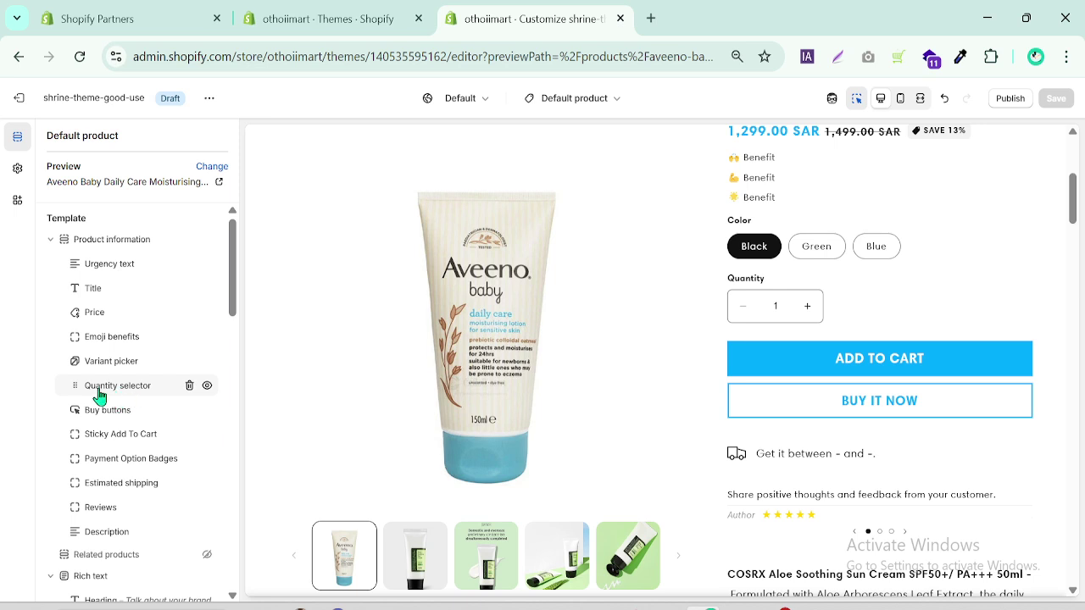
- Turn on Enable Quantity Discounts in the Quantity selector settings
{"action": "left_click", "coordinate": [99, 391]}
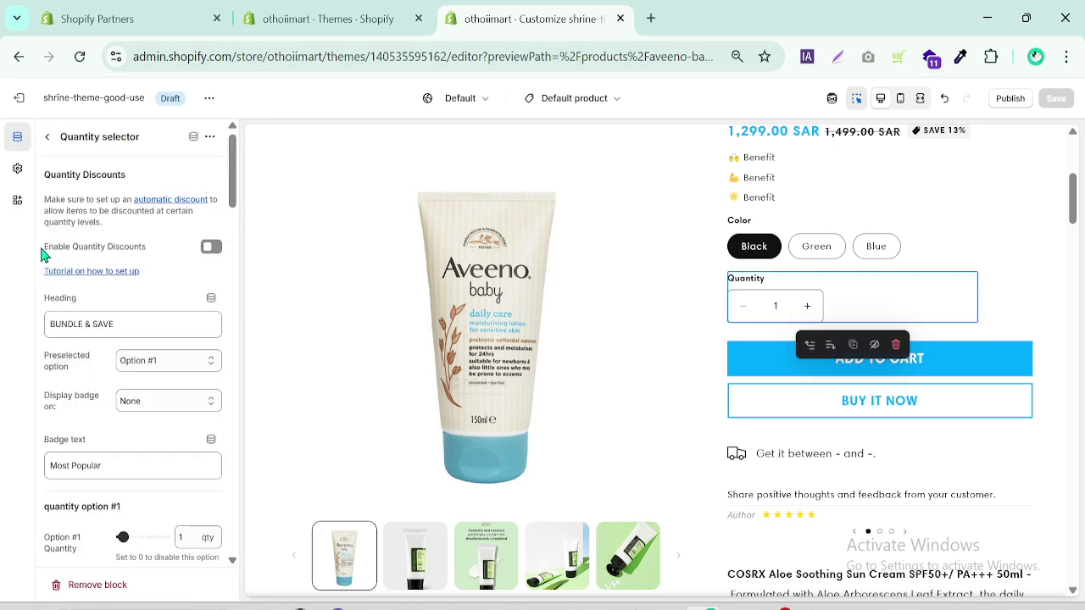
{"action": "left_click_drag", "start_coordinate": [42, 252], "coordinate": [167, 254]}
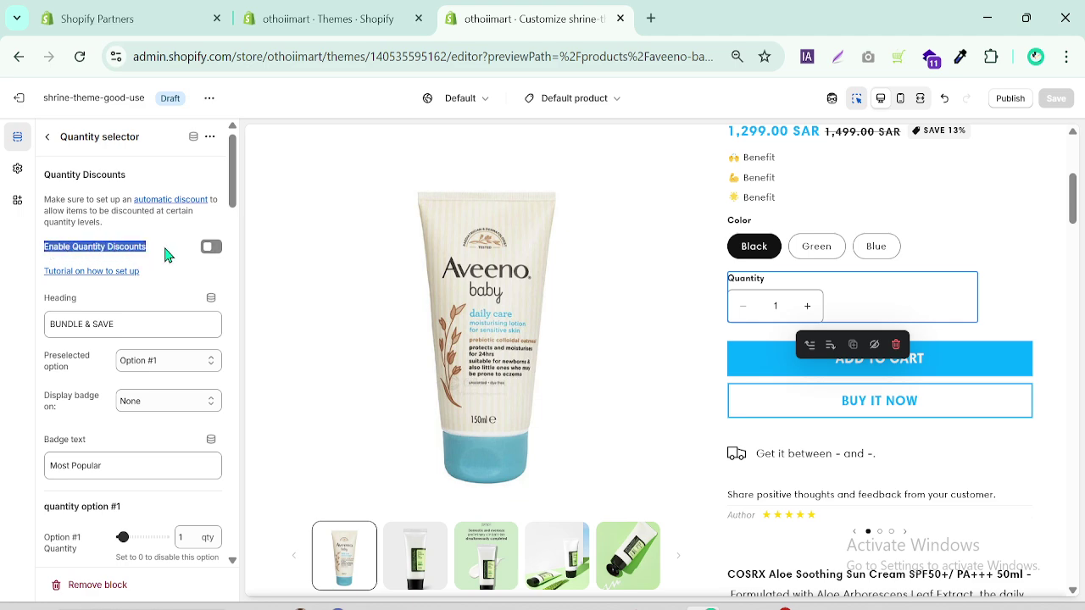
{"action": "left_click", "coordinate": [210, 251]}
{"action": "left_click", "coordinate": [212, 251]}
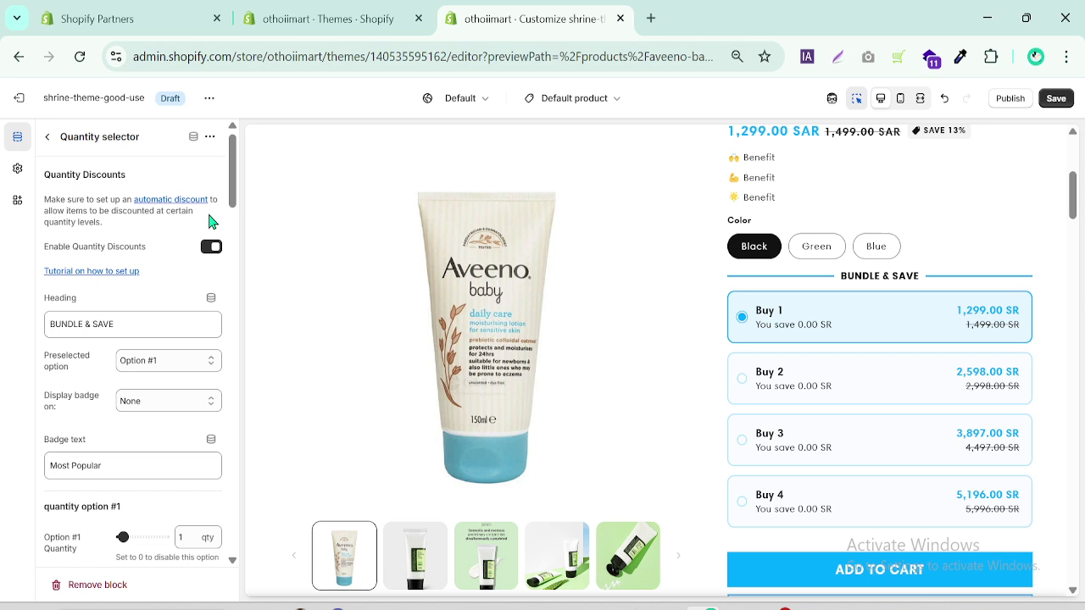
- Collapse the editor sidebar to widen the preview, then restore it
{"action": "left_click_drag", "start_coordinate": [234, 179], "coordinate": [236, 544]}
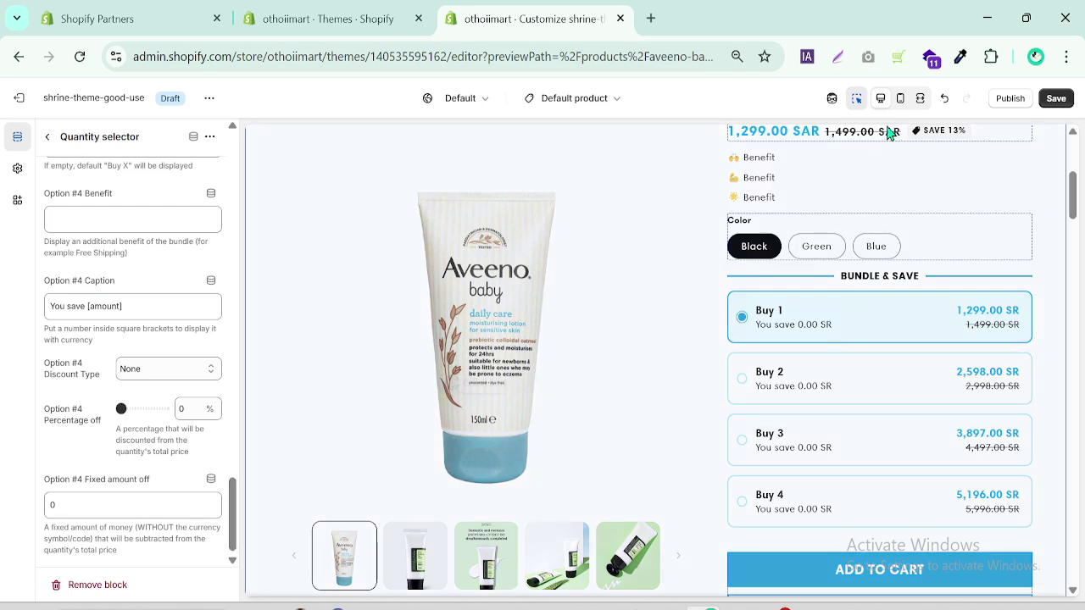
{"action": "left_click", "coordinate": [920, 98]}
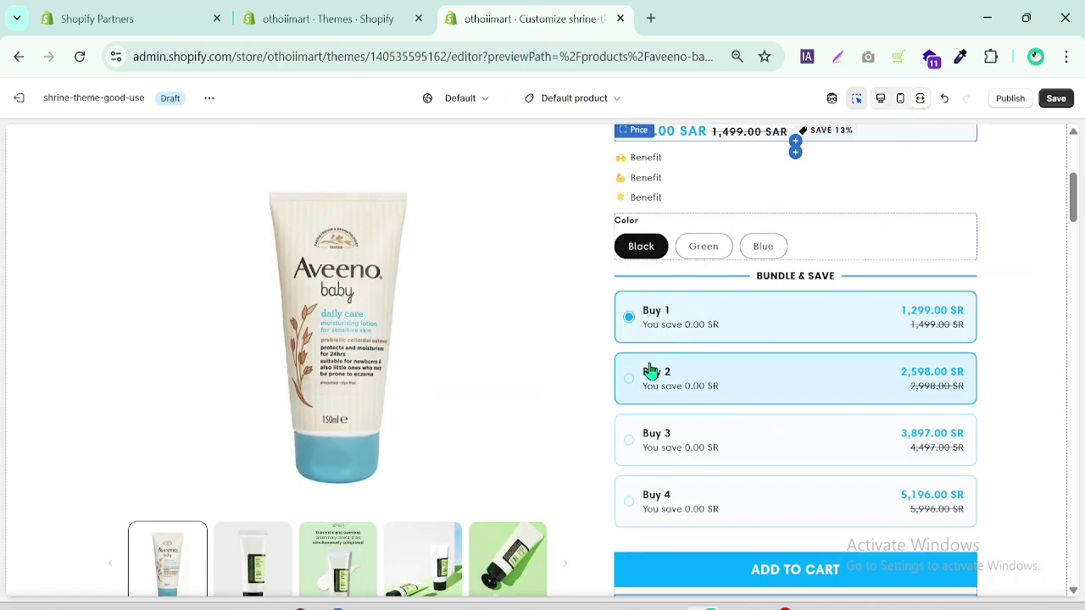
{"action": "left_click", "coordinate": [884, 100]}
- Close the old theme editor tab and confirm leaving it
{"action": "left_click", "coordinate": [323, 19]}
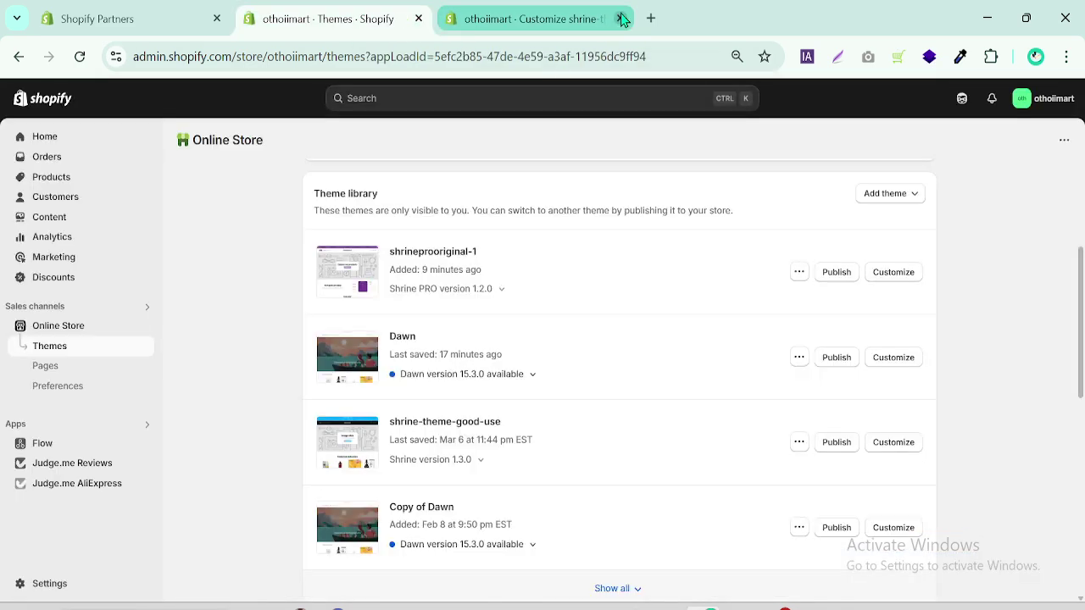
{"action": "left_click", "coordinate": [621, 19]}
{"action": "left_click", "coordinate": [629, 178]}
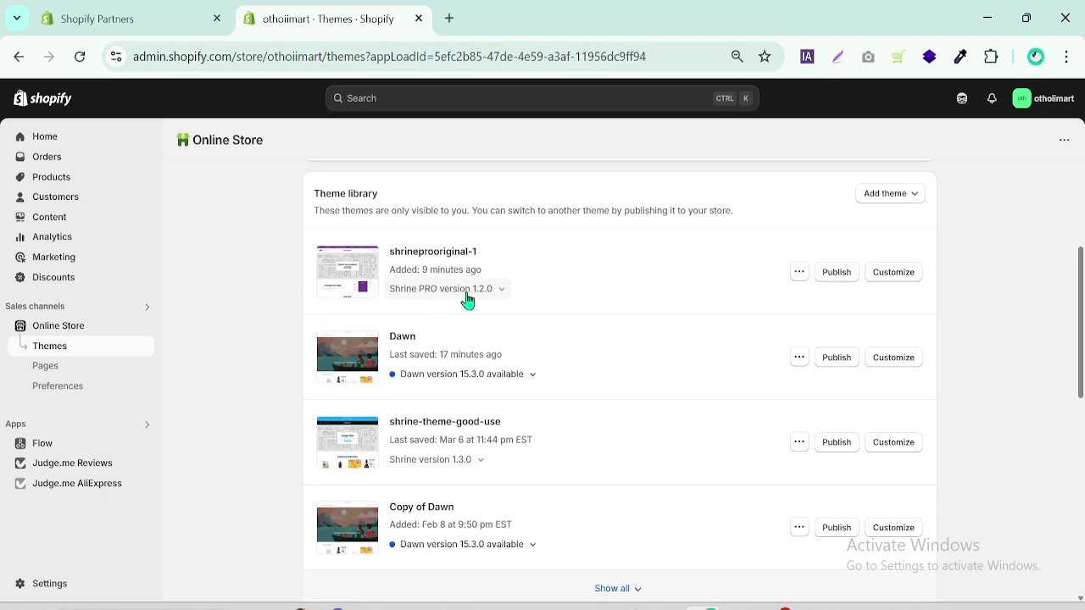
- Open the shrineprooriginal-1 theme customizer in a new tab and switch to it
{"action": "right_click", "coordinate": [903, 274]}
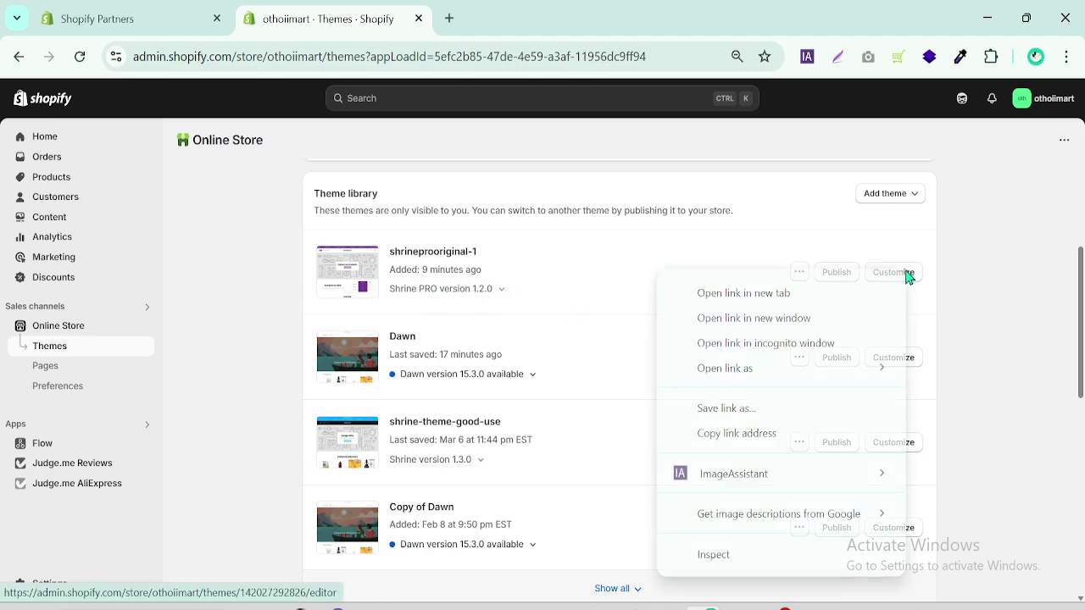
{"action": "left_click", "coordinate": [744, 291]}
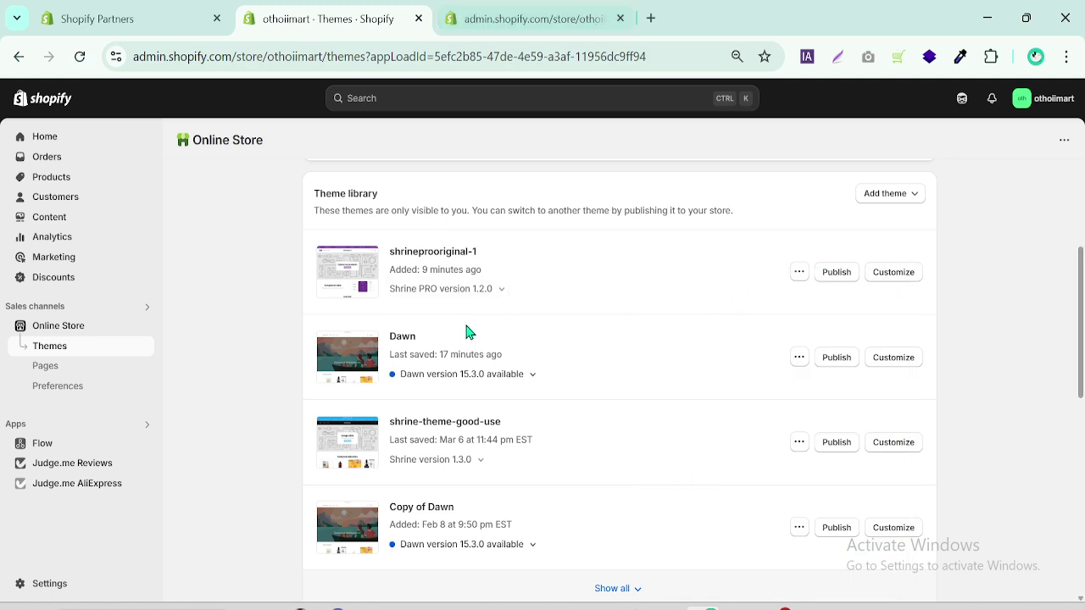
{"action": "left_click", "coordinate": [485, 13]}
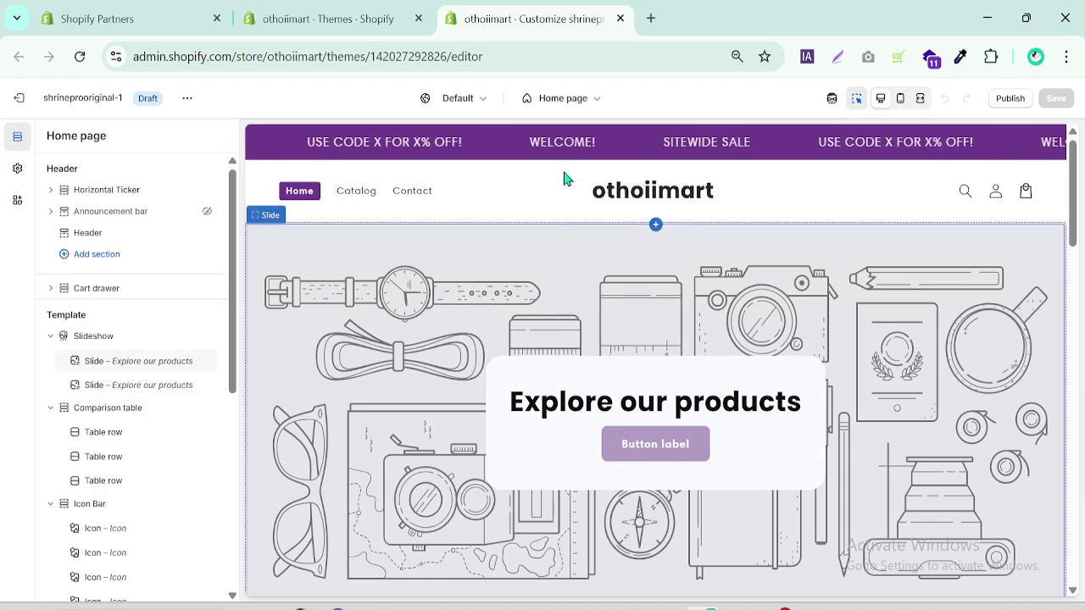
- Preview the Default product template showing the Aveeno Baby Daily Care Moisturising Lotion page
{"action": "left_click", "coordinate": [569, 99]}
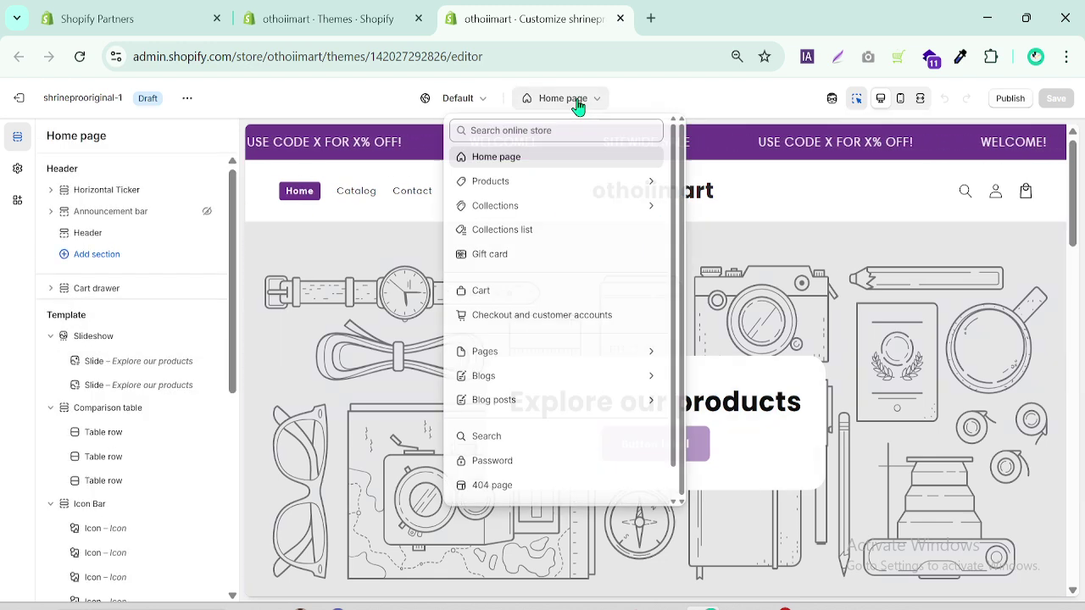
{"action": "left_click", "coordinate": [516, 183]}
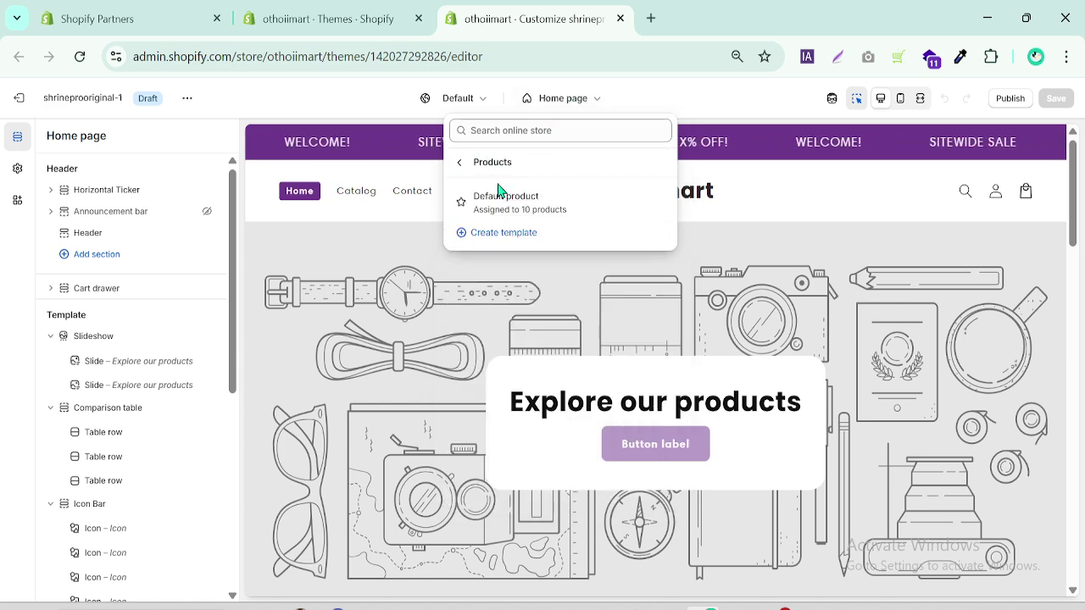
{"action": "left_click", "coordinate": [504, 198]}
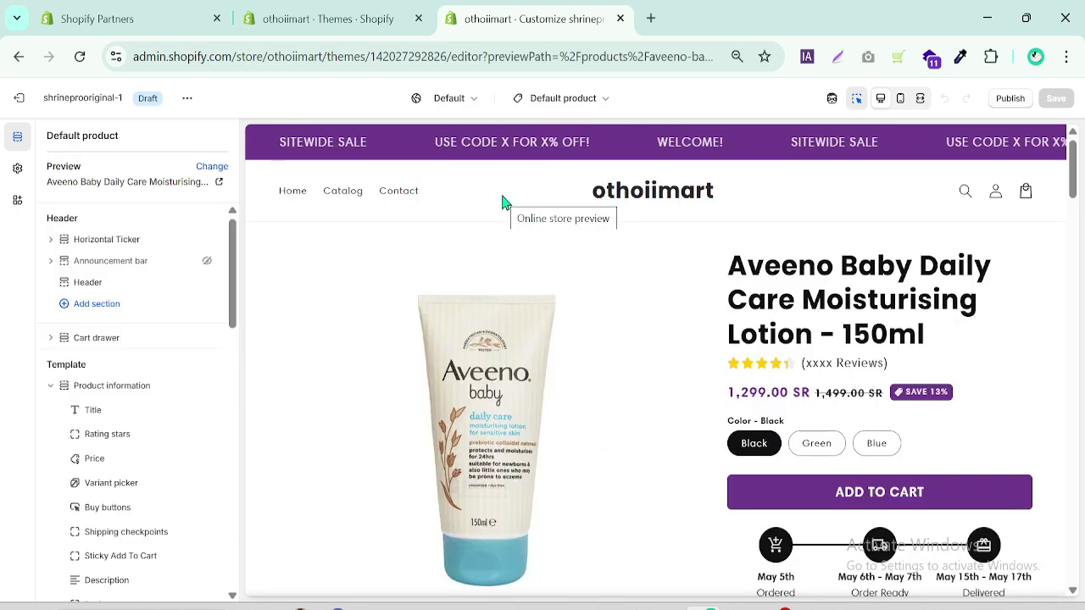
{"action": "scroll", "coordinate": [615, 354], "scroll_direction": "down", "scroll_amount": 3}
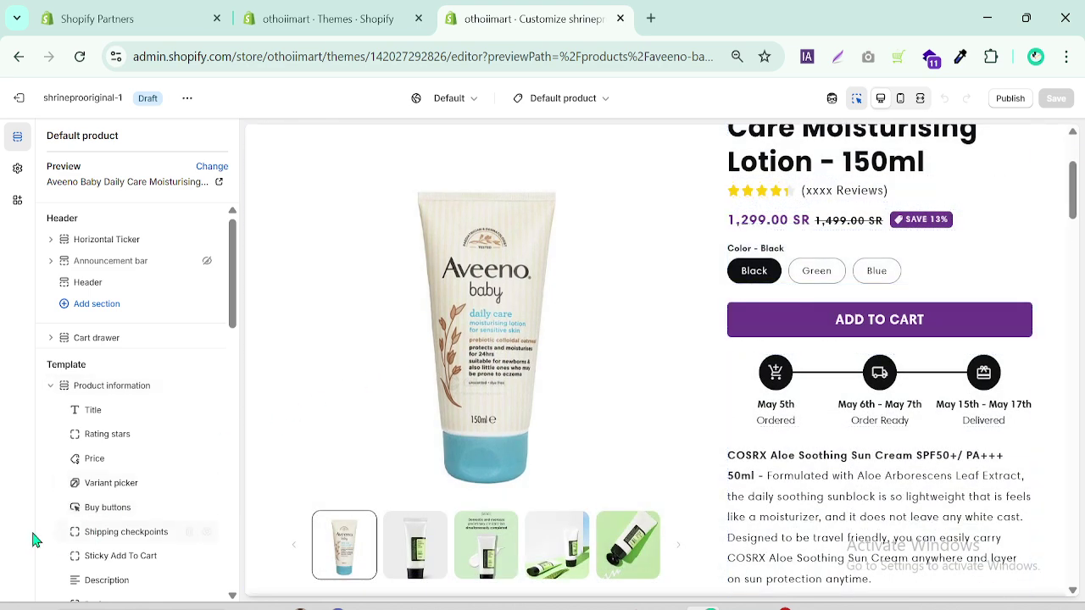
{"action": "left_click_drag", "start_coordinate": [235, 305], "coordinate": [234, 337]}
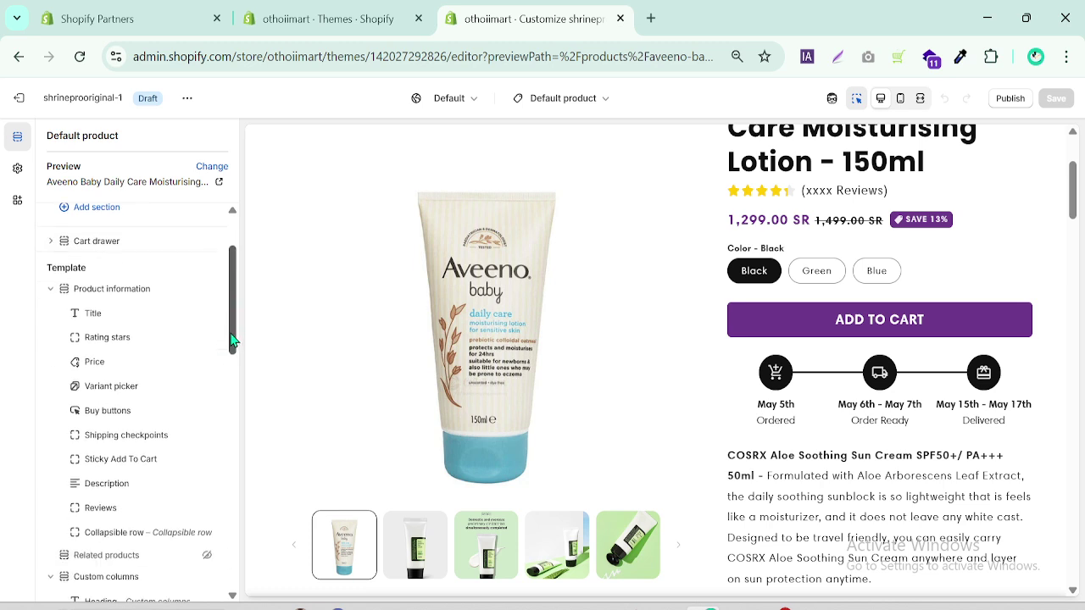
- In Variant picker settings, replace the 'Type for each option' value with 'quantity breaks'
{"action": "left_click", "coordinate": [119, 395]}
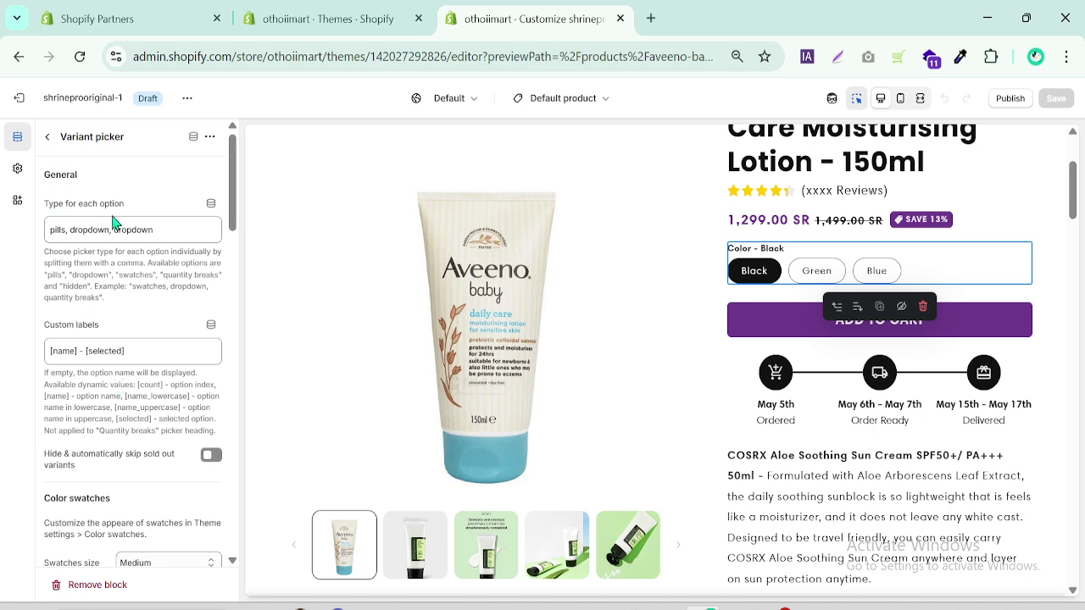
{"action": "left_click", "coordinate": [51, 139]}
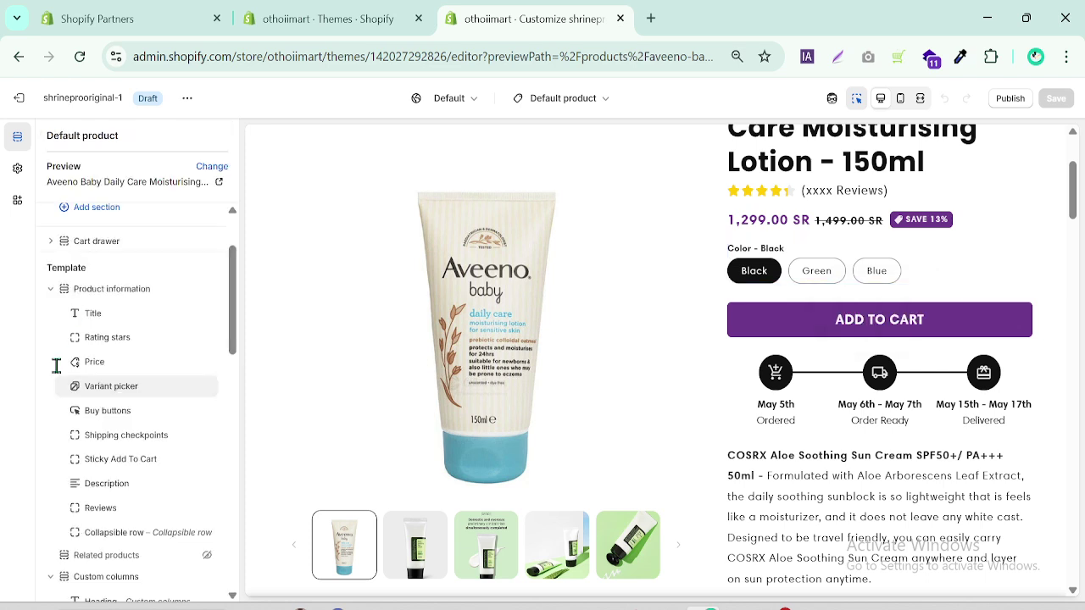
{"action": "left_click", "coordinate": [106, 392]}
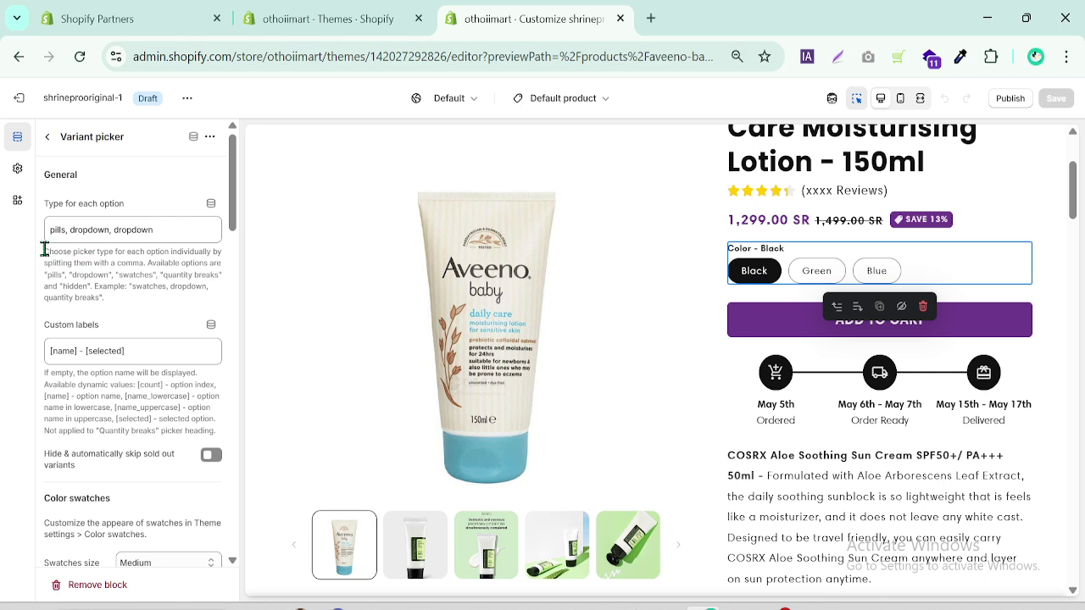
{"action": "left_click_drag", "start_coordinate": [44, 251], "coordinate": [204, 272]}
{"action": "left_click", "coordinate": [159, 275]}
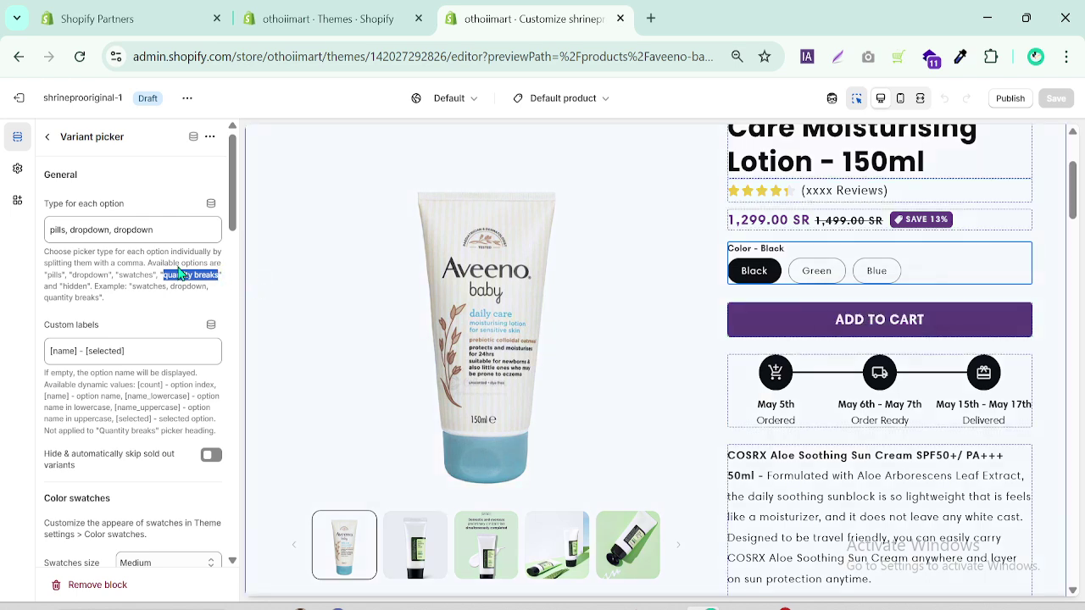
{"action": "triple_click", "coordinate": [170, 228]}
{"action": "type", "text": "quantity breaks"}
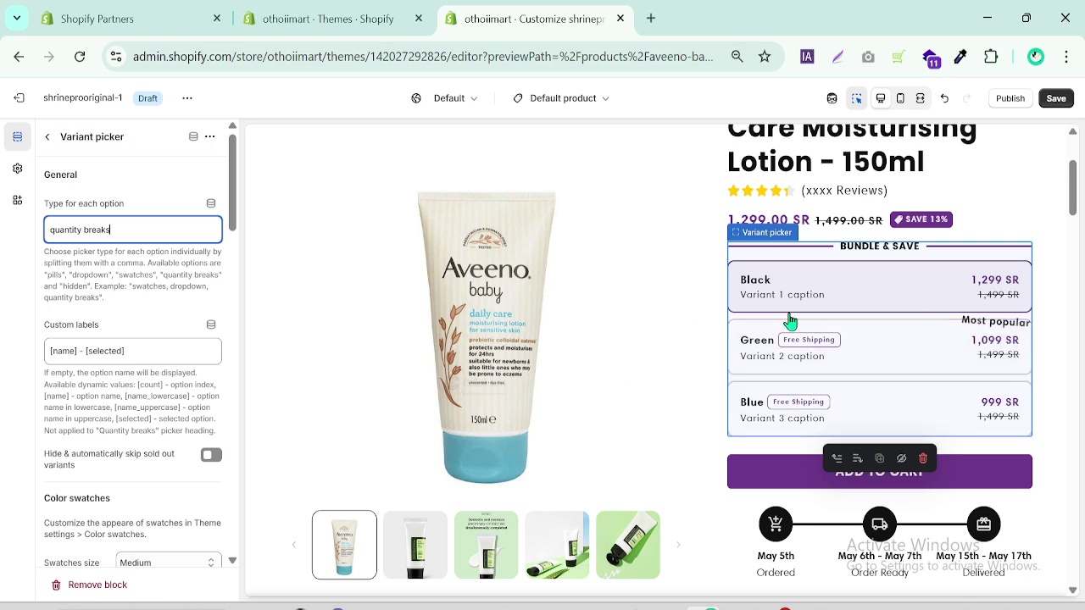
{"action": "left_click", "coordinate": [234, 218]}
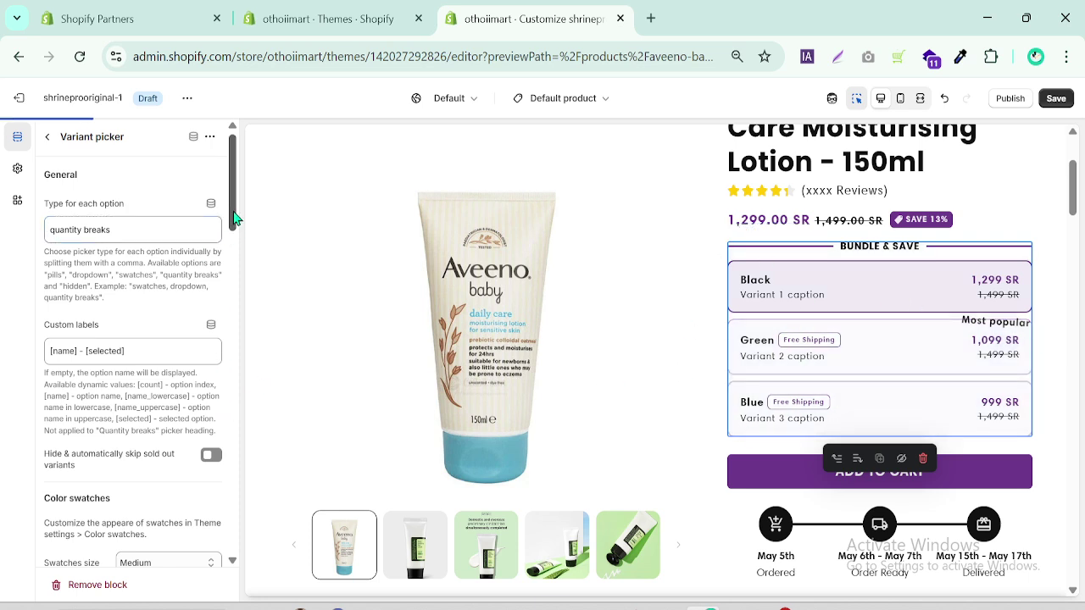
- Set the Quantity breaks style to Vertical, then return to the Themes admin tab
{"action": "scroll", "coordinate": [235, 218], "scroll_direction": "down", "scroll_amount": 1}
{"action": "scroll", "coordinate": [235, 218], "scroll_direction": "up", "scroll_amount": 1}
{"action": "left_click_drag", "start_coordinate": [235, 215], "coordinate": [237, 266]}
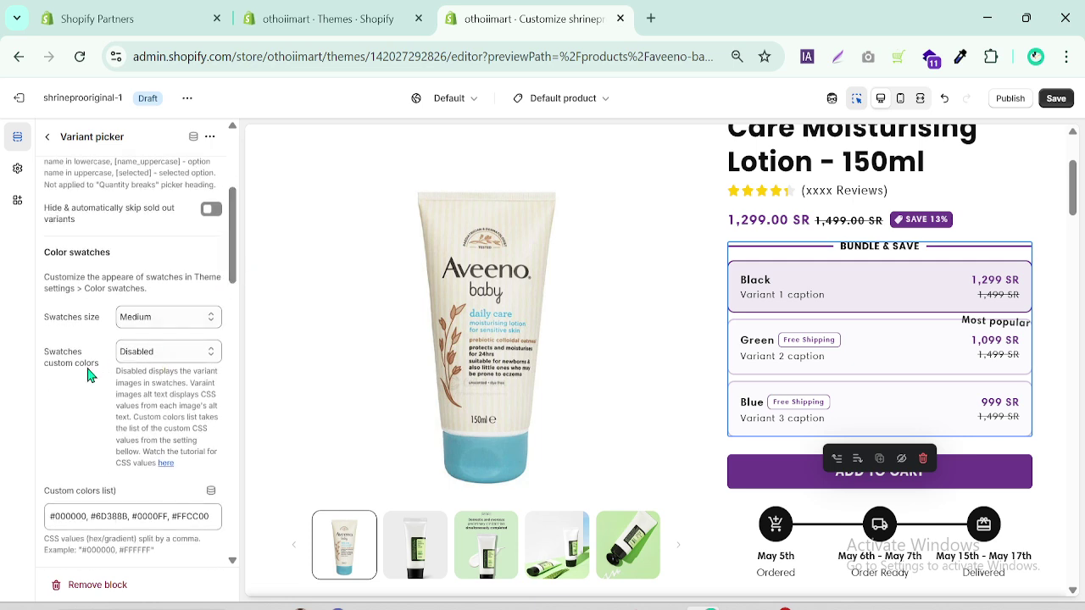
{"action": "left_click_drag", "start_coordinate": [235, 281], "coordinate": [235, 375]}
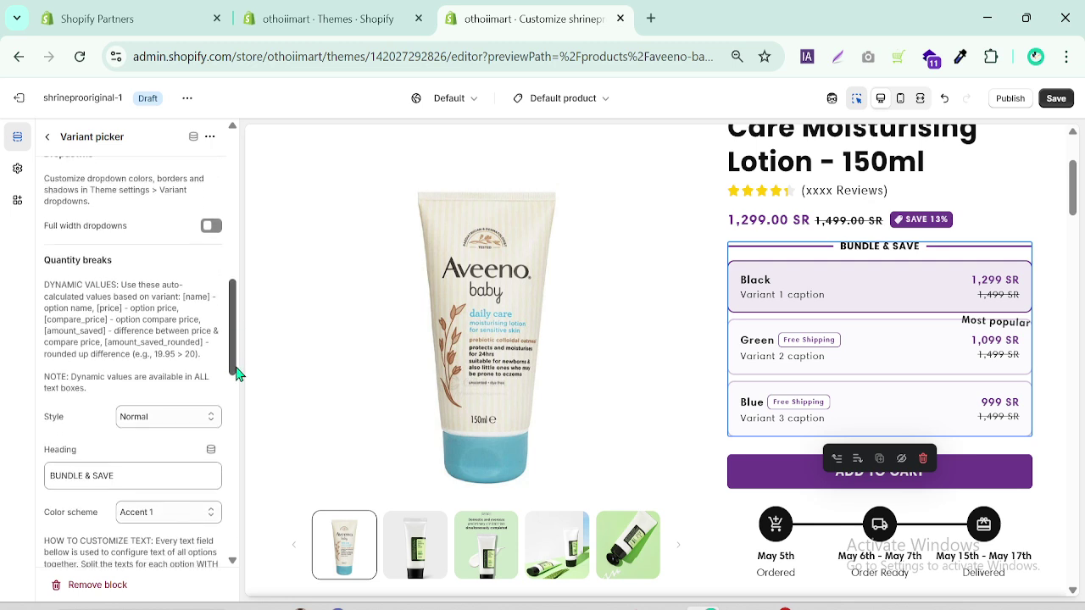
{"action": "left_click", "coordinate": [159, 415]}
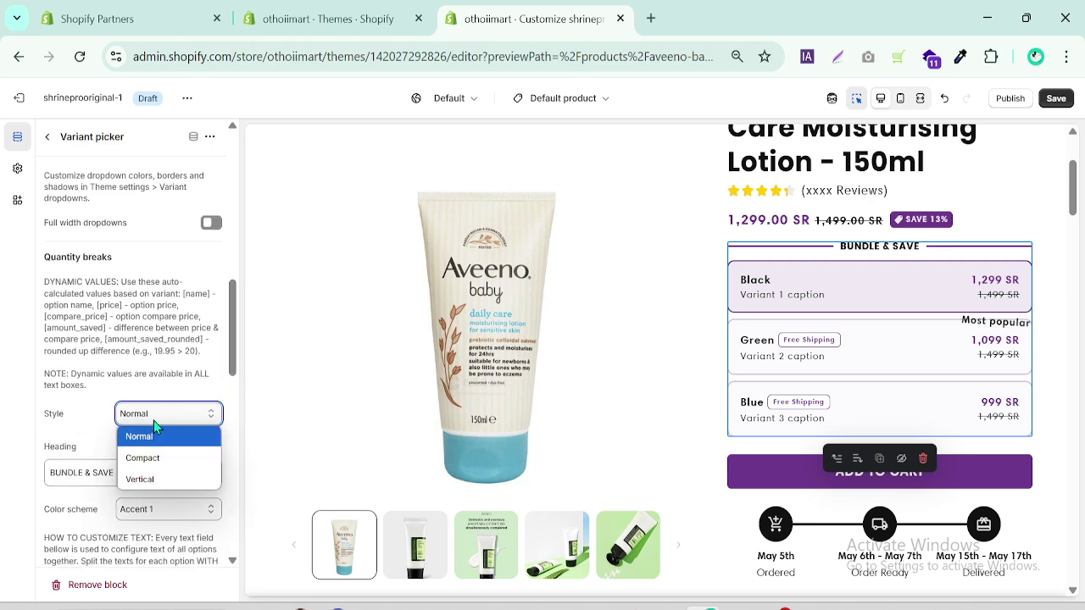
{"action": "left_click", "coordinate": [142, 479]}
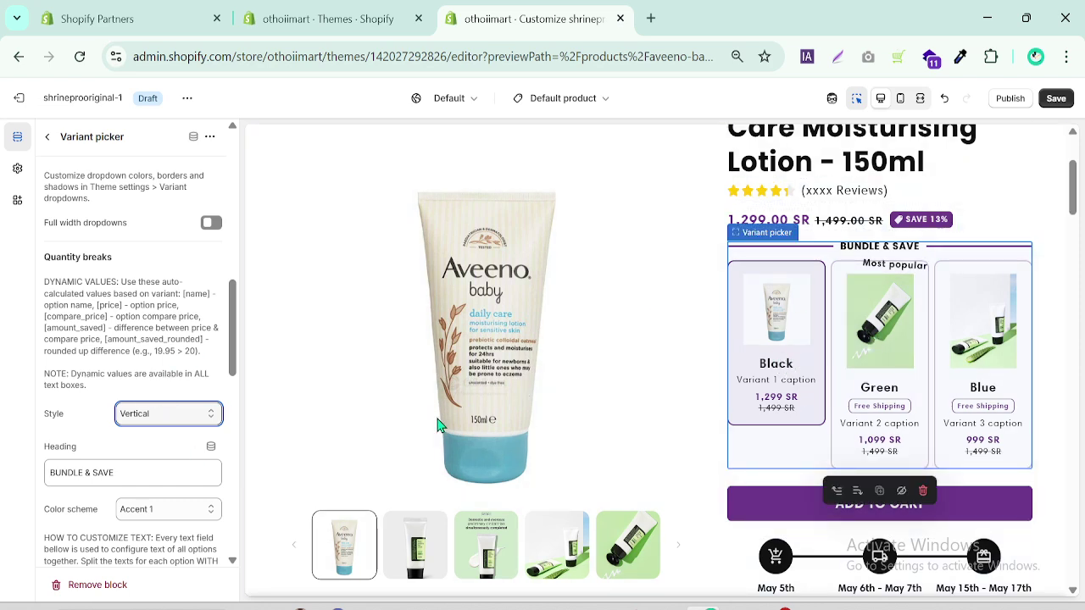
{"action": "left_click", "coordinate": [293, 12]}
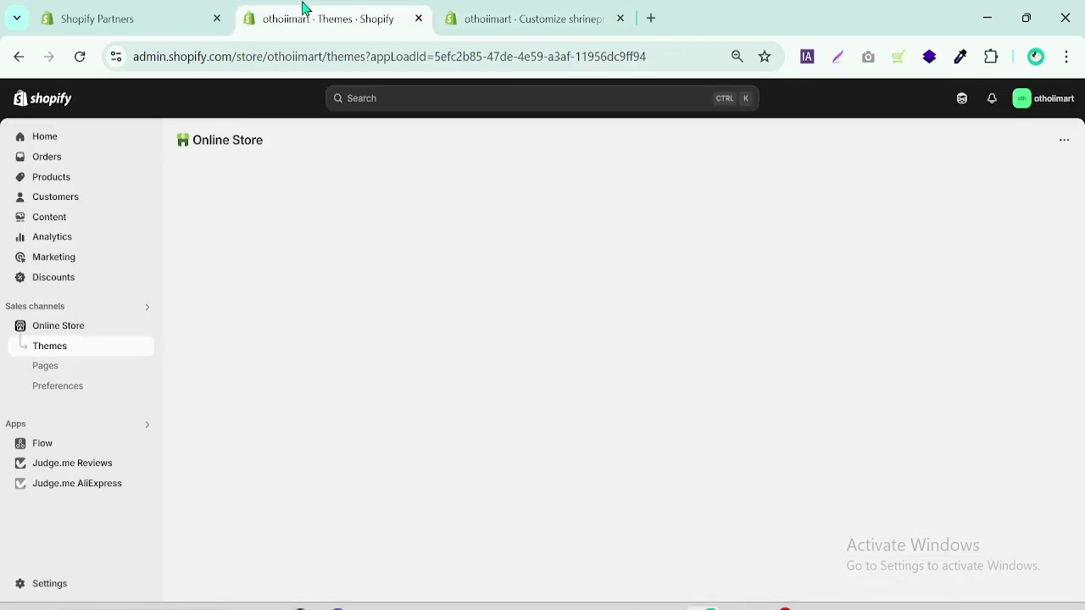